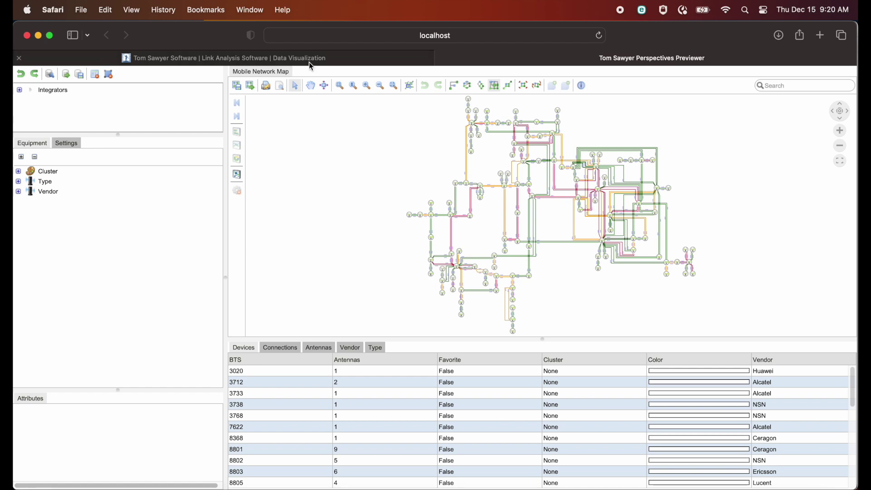
Zoom the map into the dense central stations and expand every Cluster tree entry
left_click(339, 89)
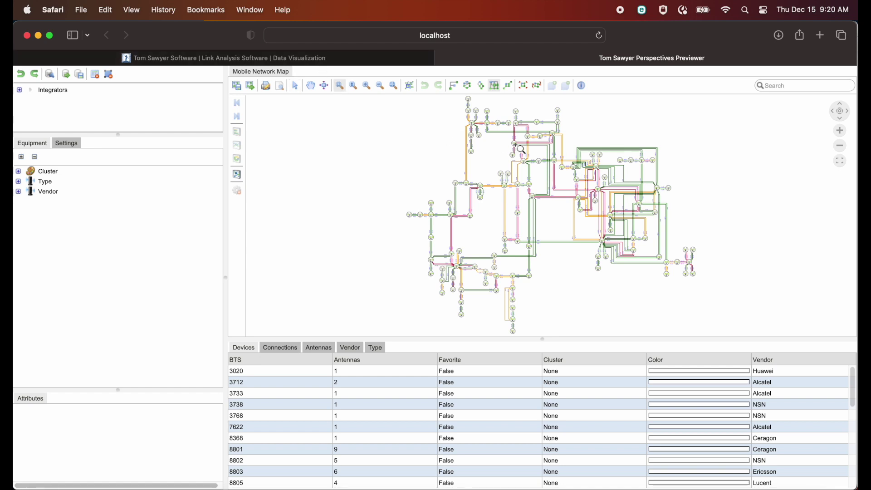
left_click_drag(534, 145, 651, 244)
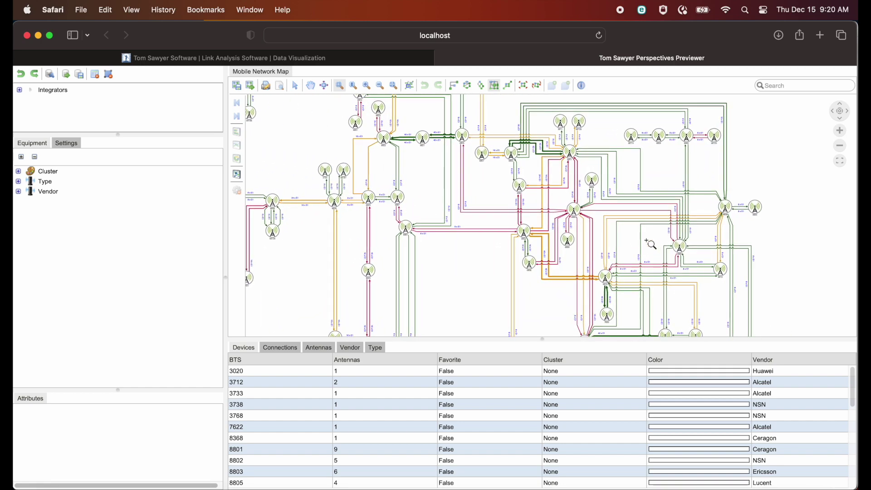
left_click(293, 87)
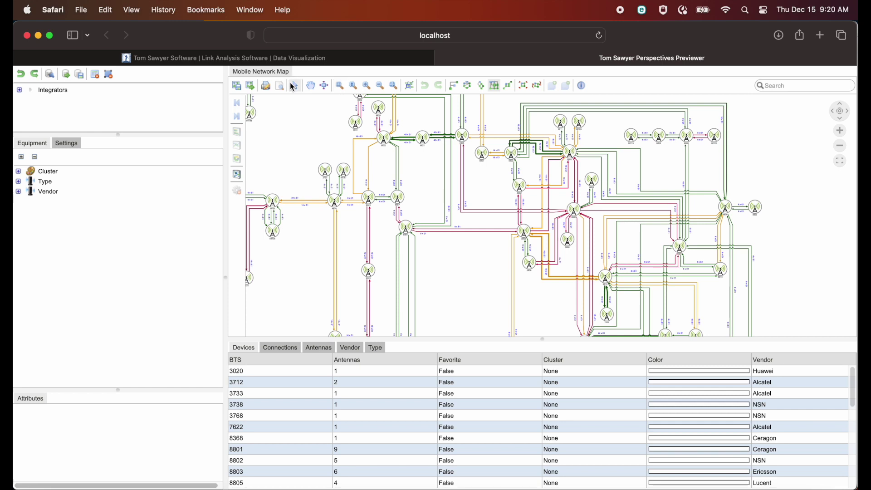
left_click(21, 157)
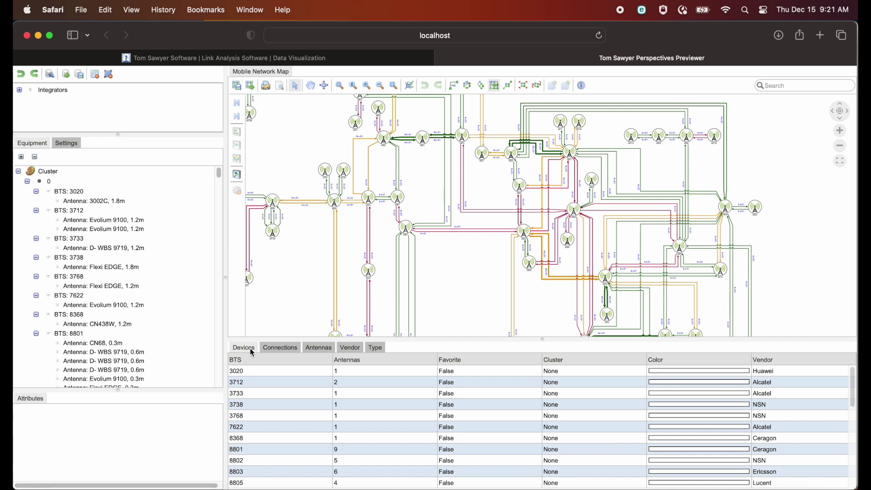
Select BTS 88136 and view its Connections, Antennas, Vendor and Antenna Type charts
left_click(268, 233)
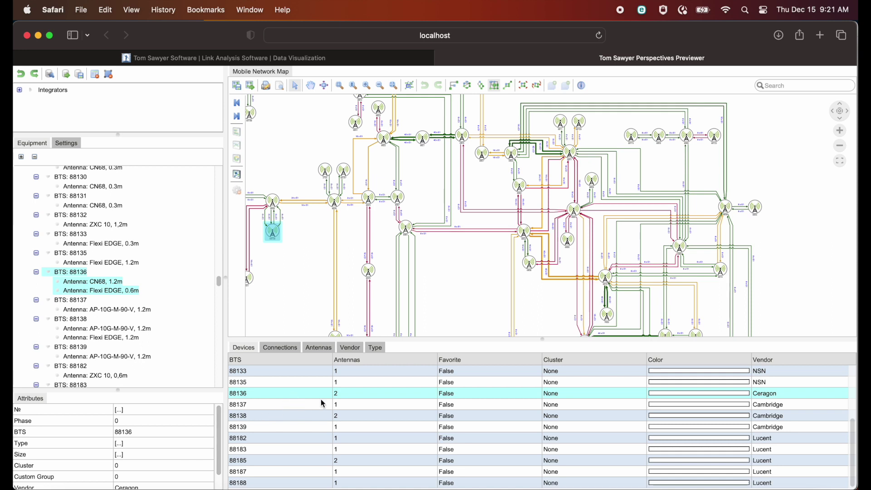
left_click(298, 348)
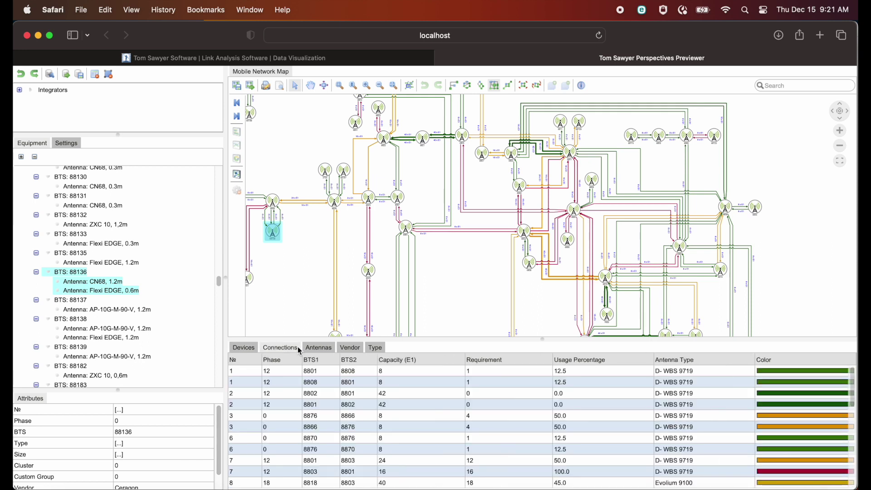
left_click(331, 347)
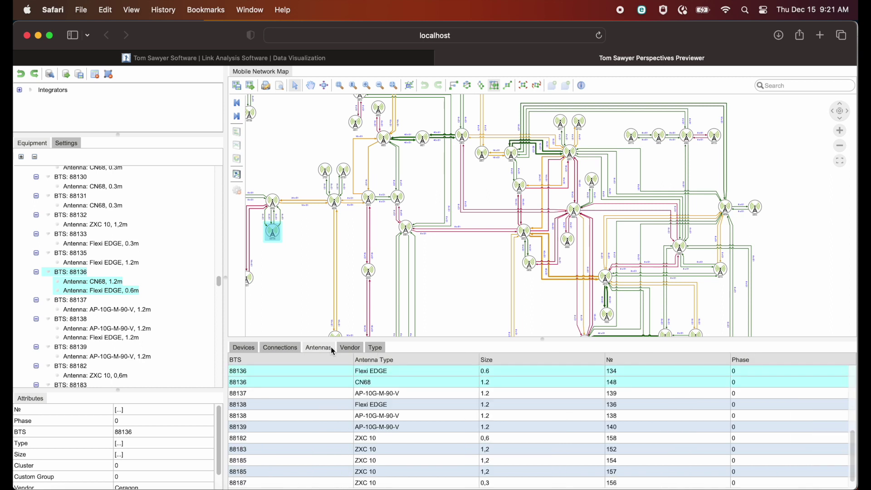
left_click(358, 347)
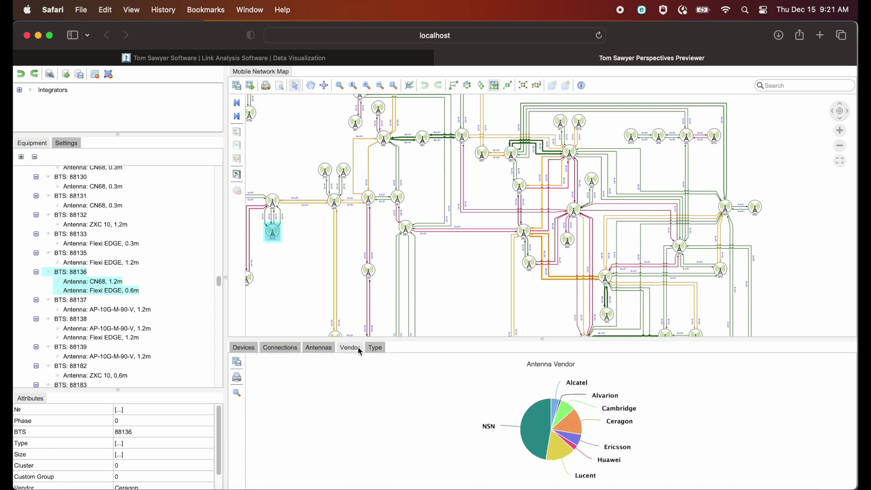
left_click(384, 353)
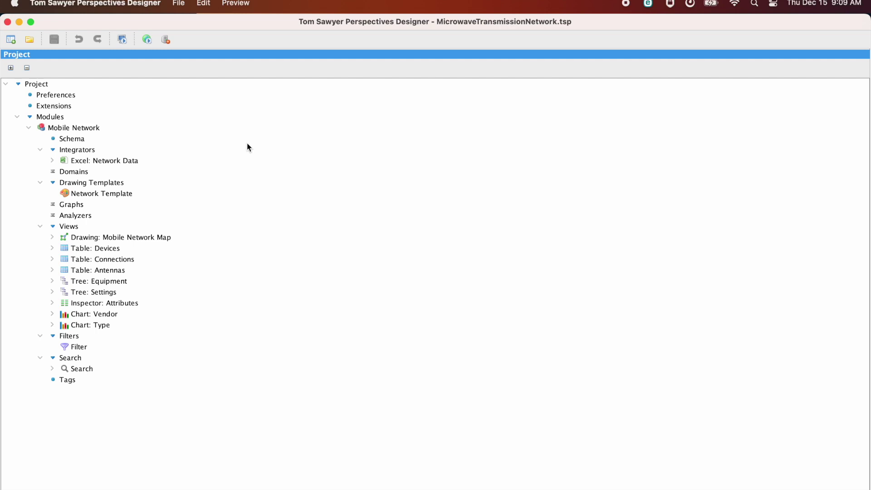
Open the Mobile Network module's Schema, listing Device, Antenna, Connection and filter types
left_click(77, 139)
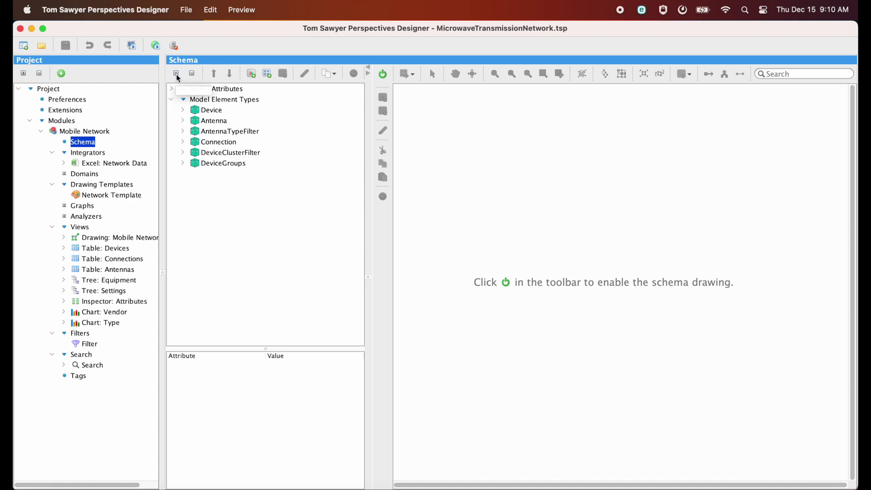
Expand the whole schema tree, select the Device element type, and enable the schema diagram
left_click(176, 73)
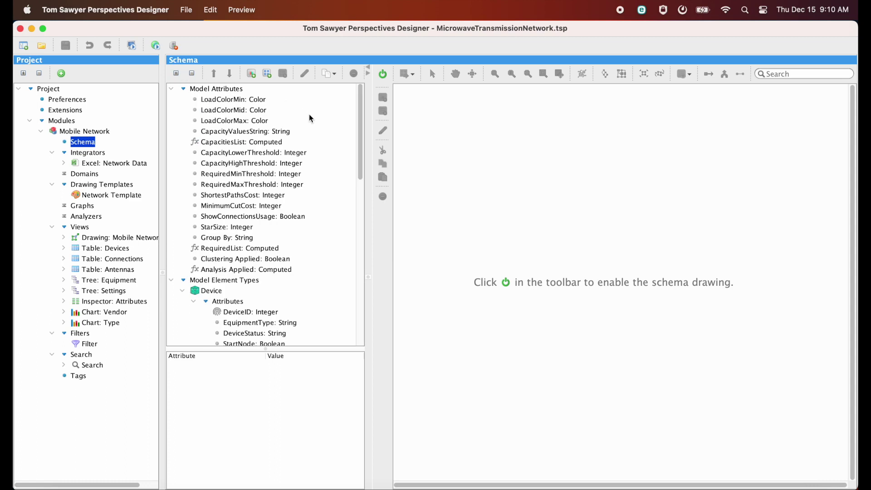
scroll(319, 286, "down", 5)
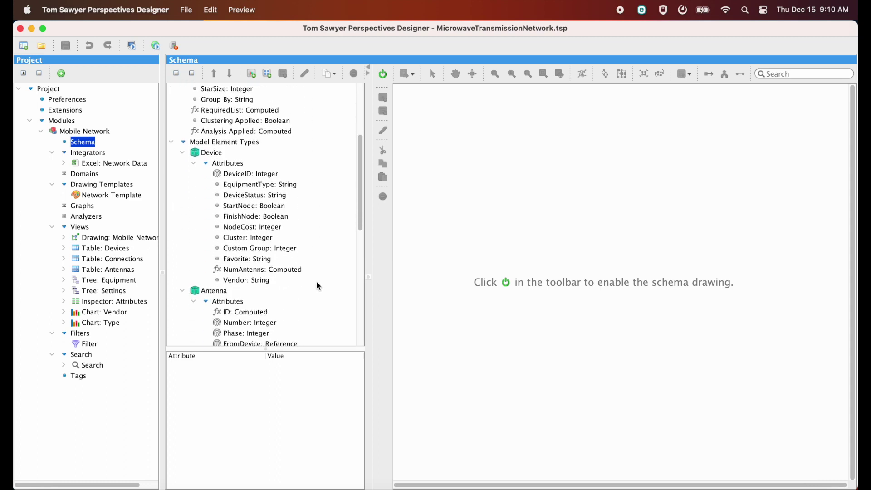
left_click(216, 156)
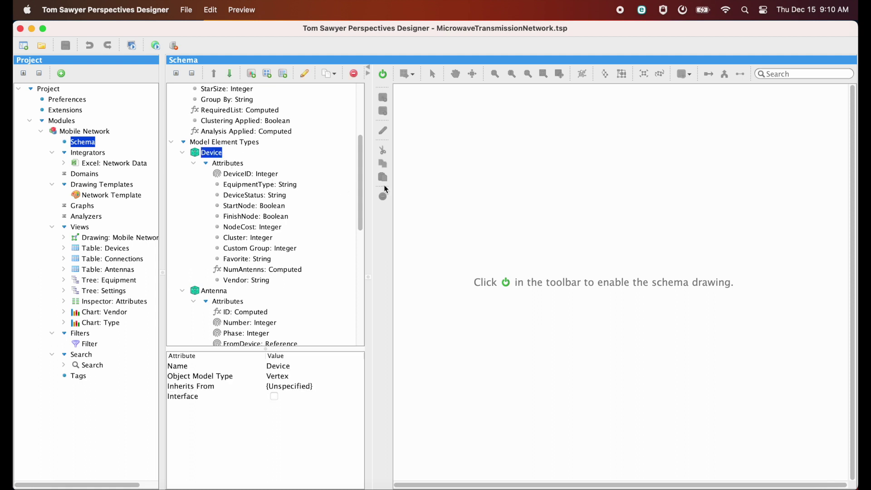
left_click(386, 77)
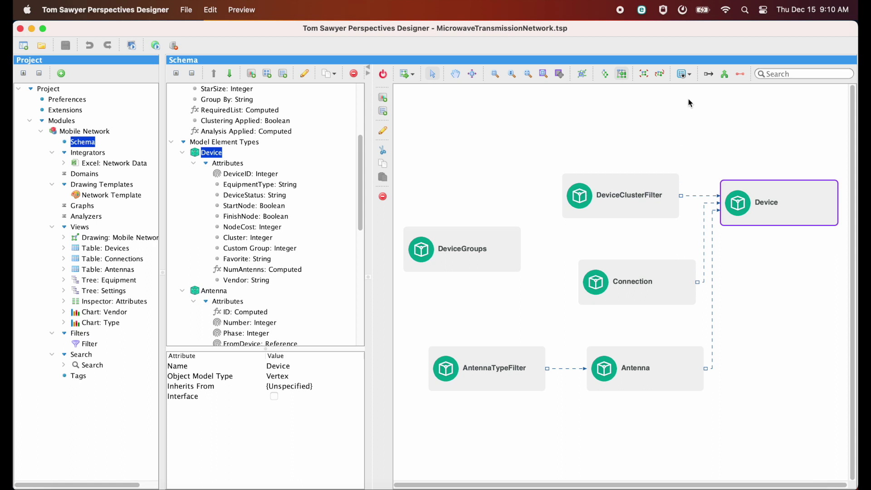
Show all attributes on the schema diagram, zoom in on Device, then close the schema
left_click(689, 75)
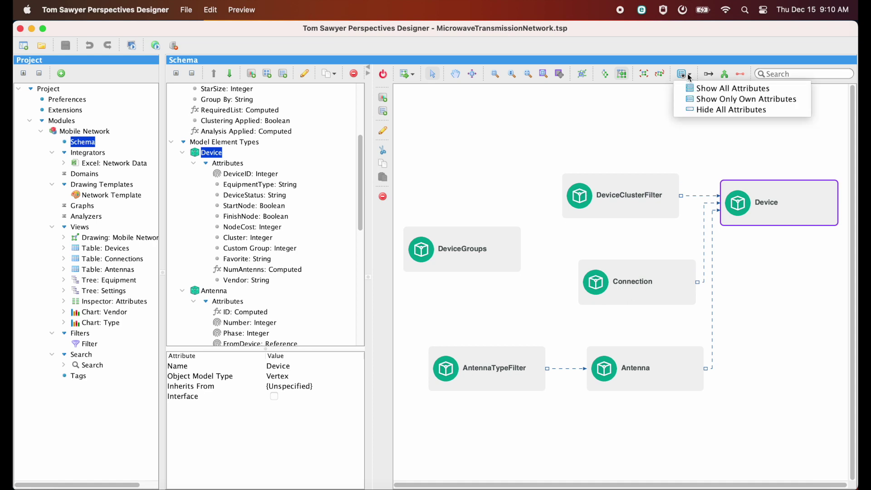
left_click(777, 90)
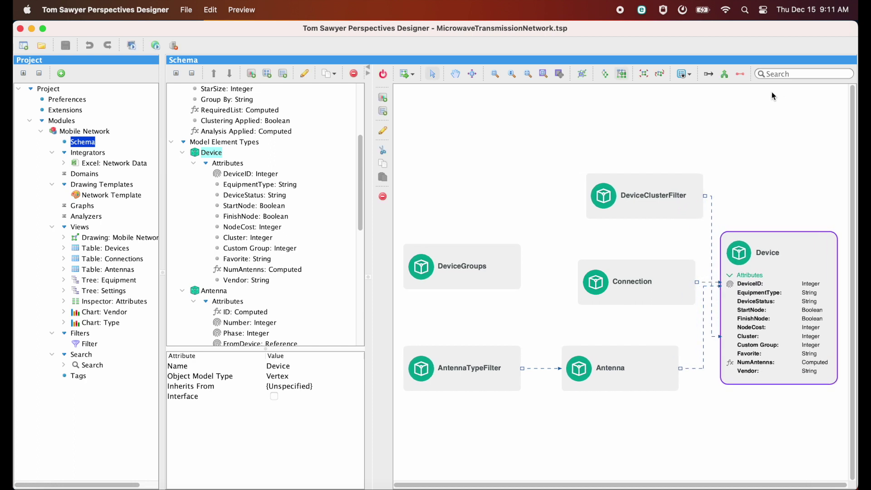
left_click(495, 73)
left_click_drag(706, 221, 843, 398)
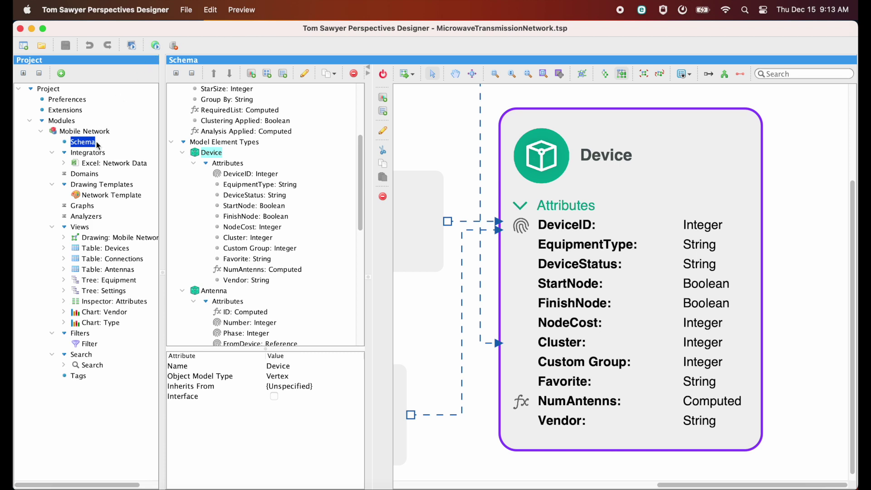
left_click(96, 154)
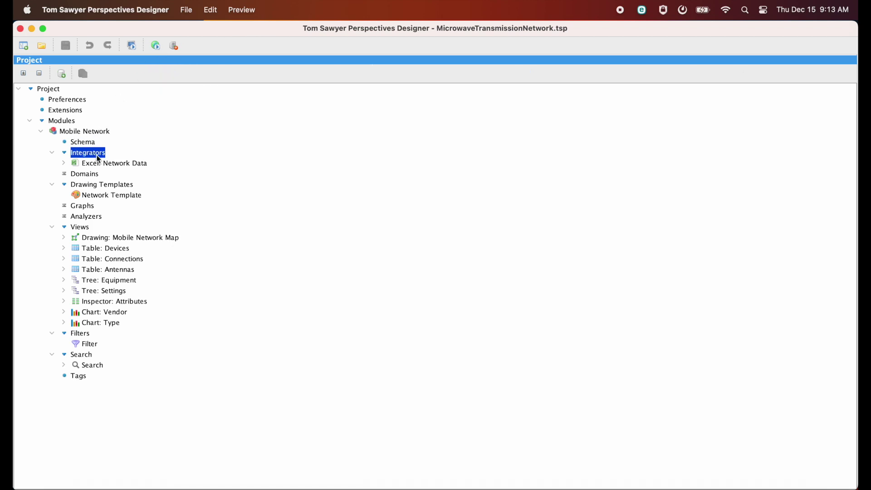
Test the Microwave.xls data source in the Excel: Network Data Definition, then view Bindings
left_click(141, 164)
left_click(63, 164)
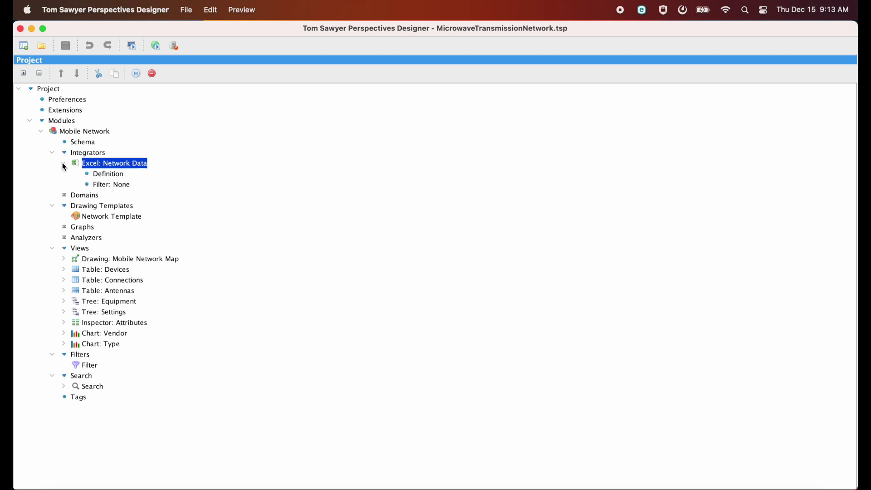
left_click(119, 179)
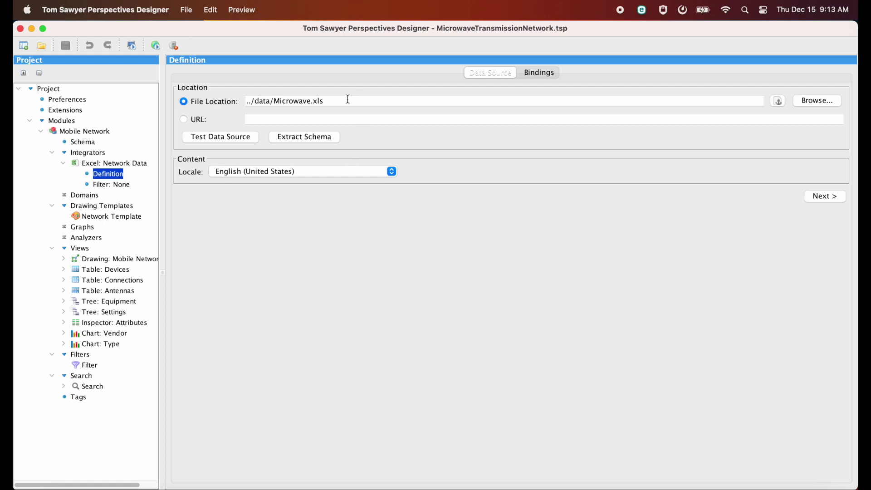
left_click(253, 140)
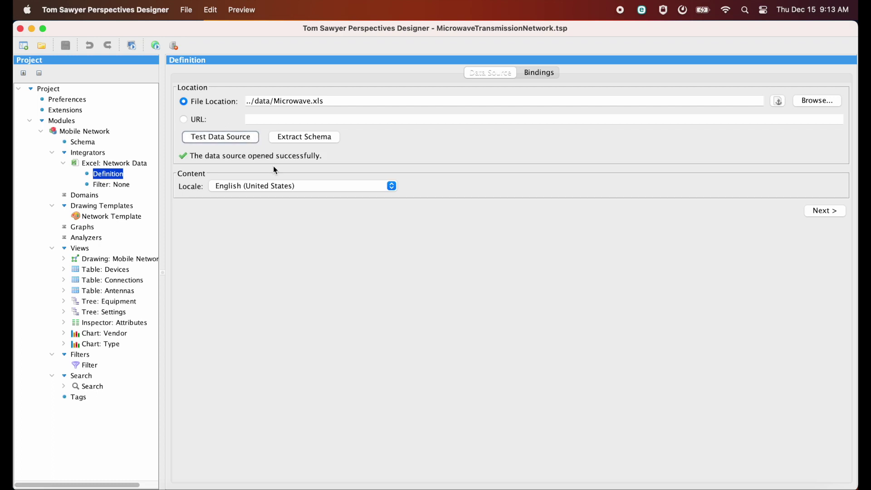
left_click(539, 75)
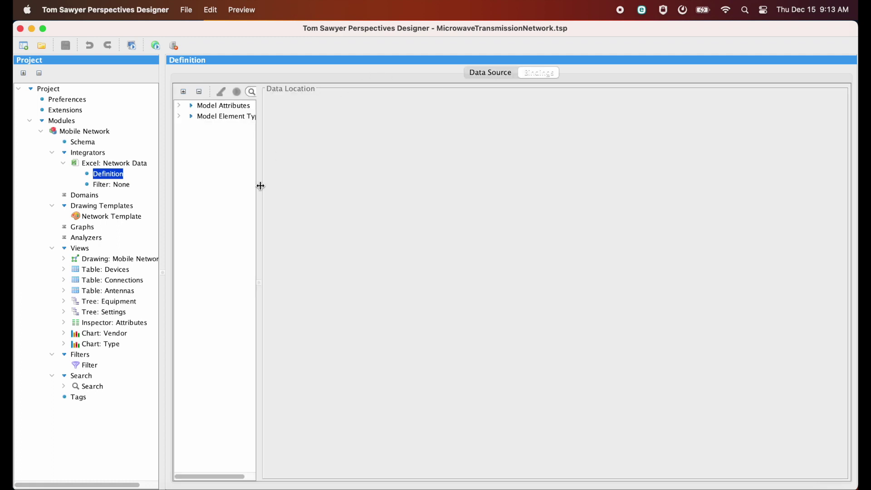
Widen the tree and expand Device's bindings, showing DeviceID mapped to column C (BTS 1)
left_click_drag(261, 186, 302, 186)
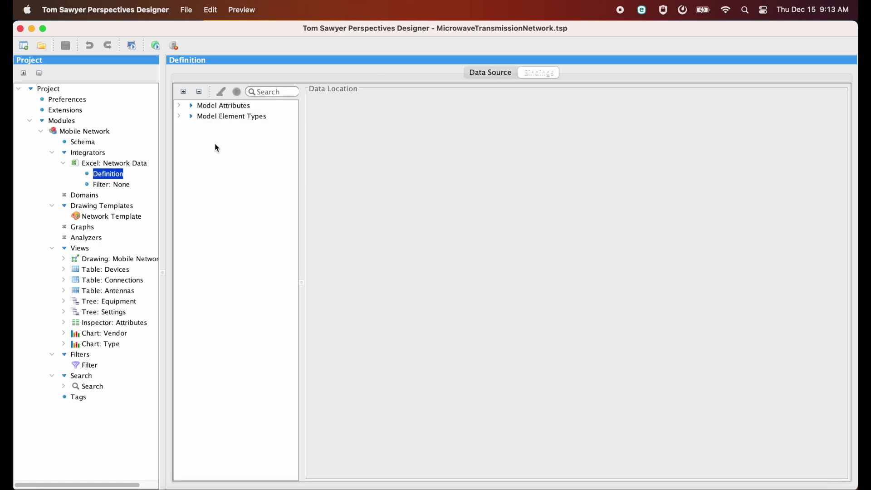
left_click(178, 116)
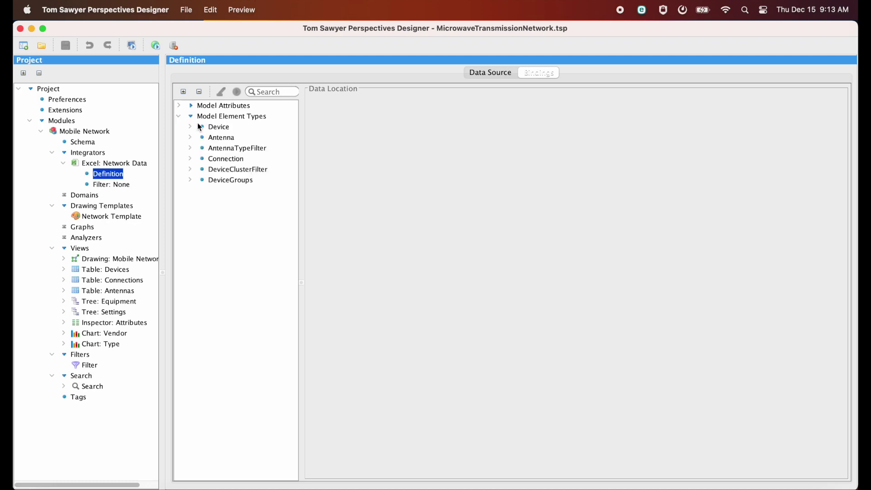
left_click(217, 127)
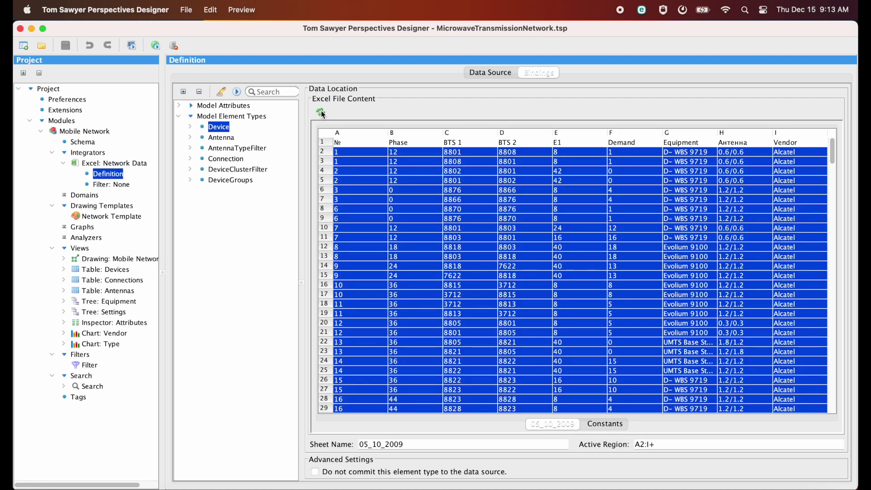
left_click(190, 127)
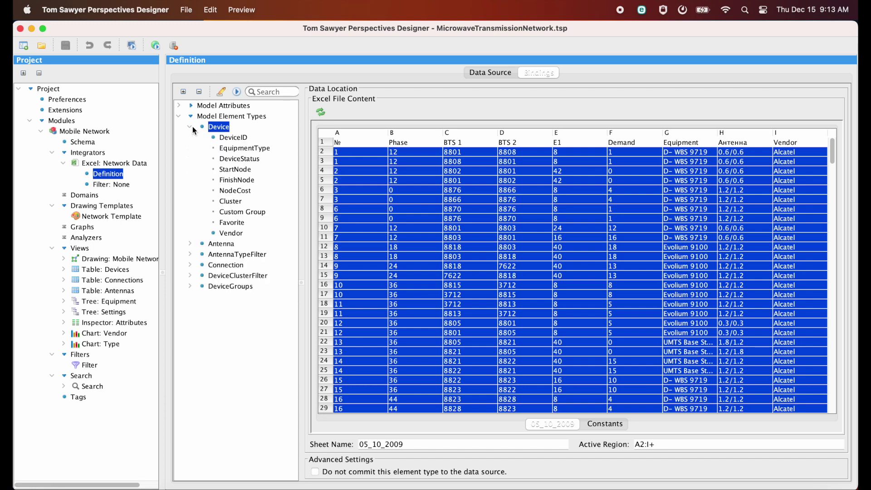
left_click(233, 138)
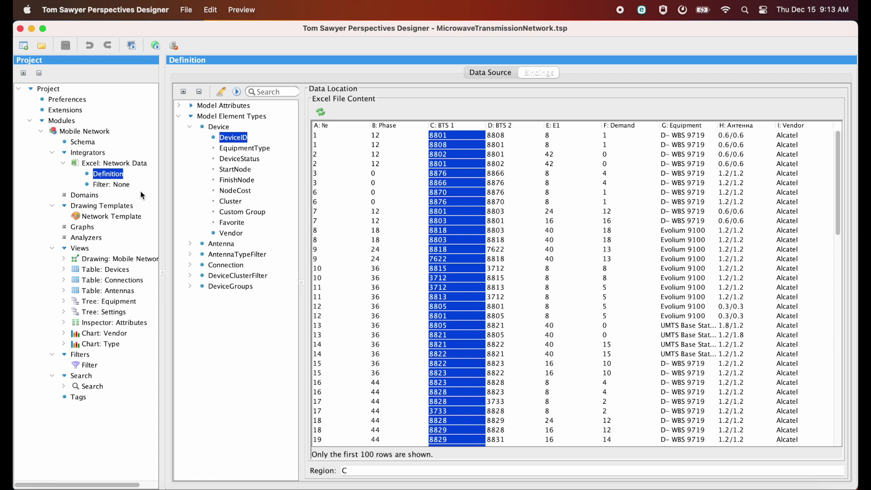
Inspect the Network Template's Device Node Template text, colour and size settings
left_click(136, 218)
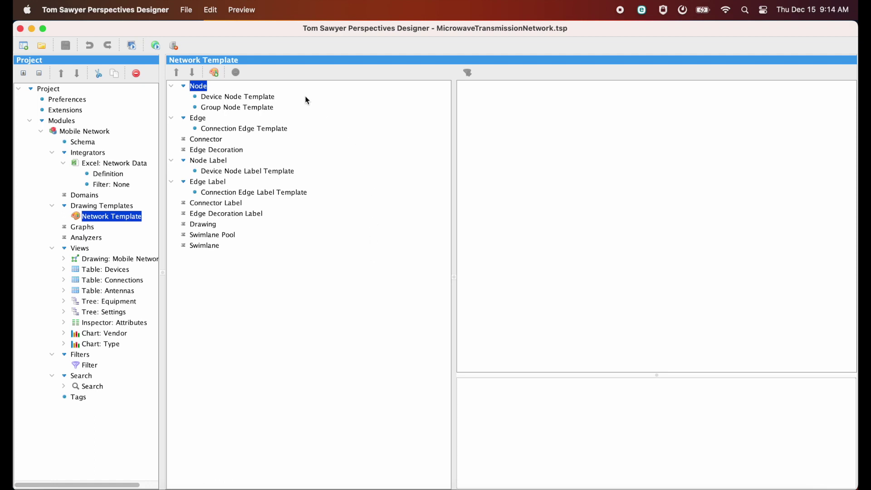
left_click(269, 100)
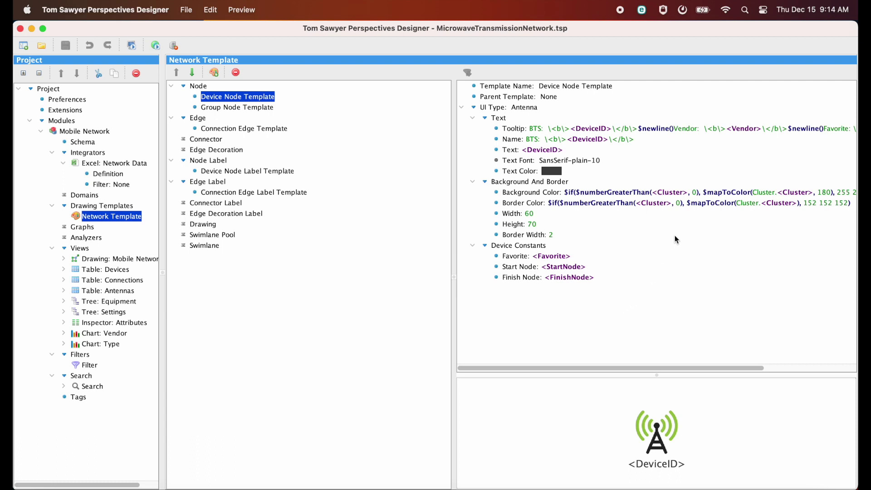
left_click(102, 259)
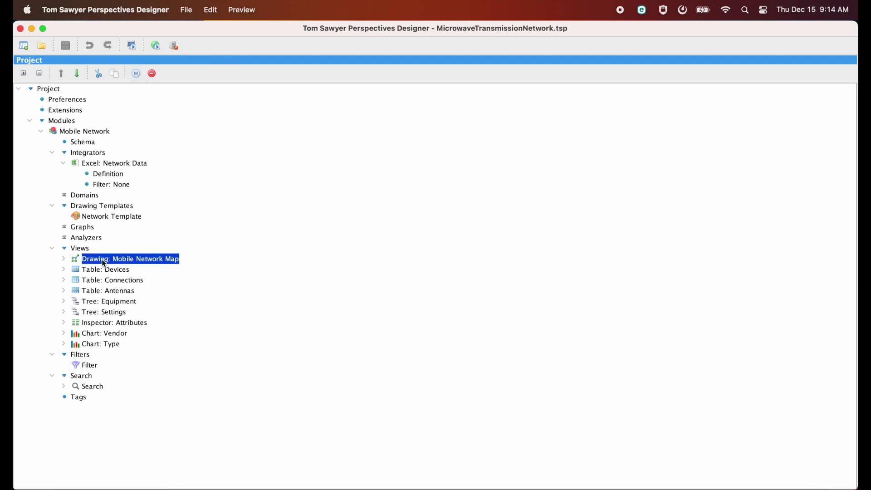
Open the Mobile Network Map definition, check Top To Bottom orientation, and fully expand the Device rule
left_click(64, 259)
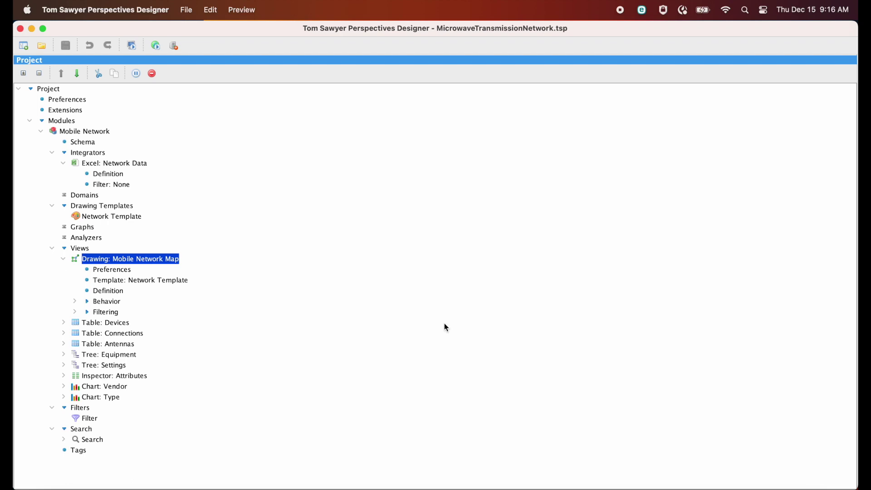
left_click(120, 293)
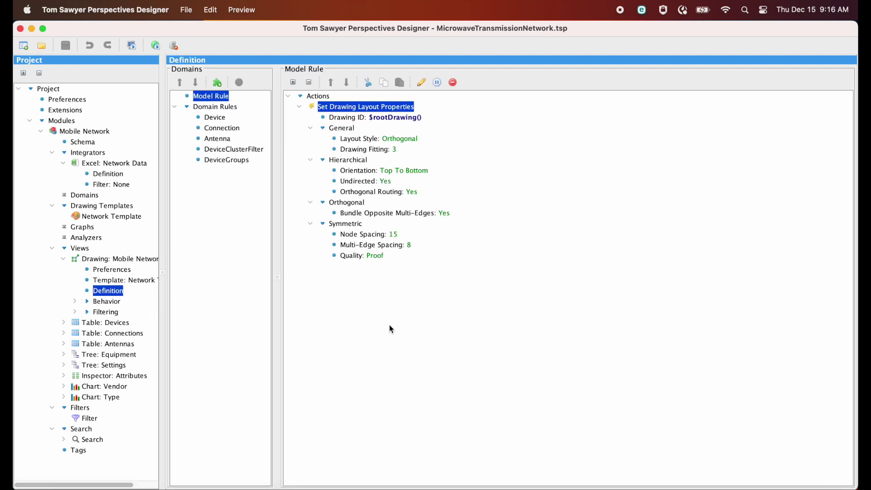
left_click(395, 171)
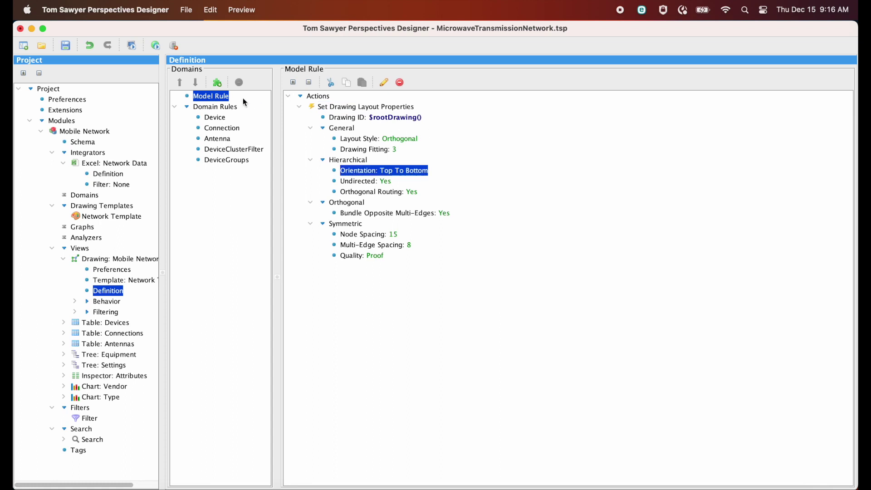
left_click(215, 118)
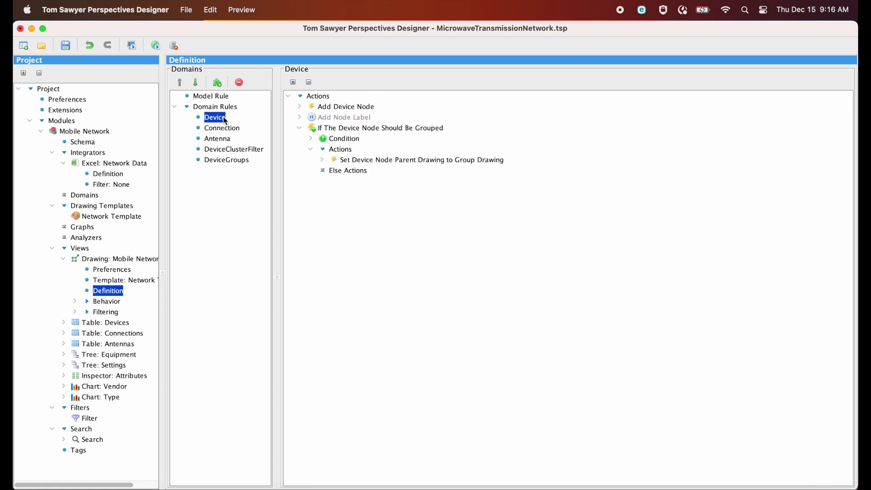
left_click(293, 82)
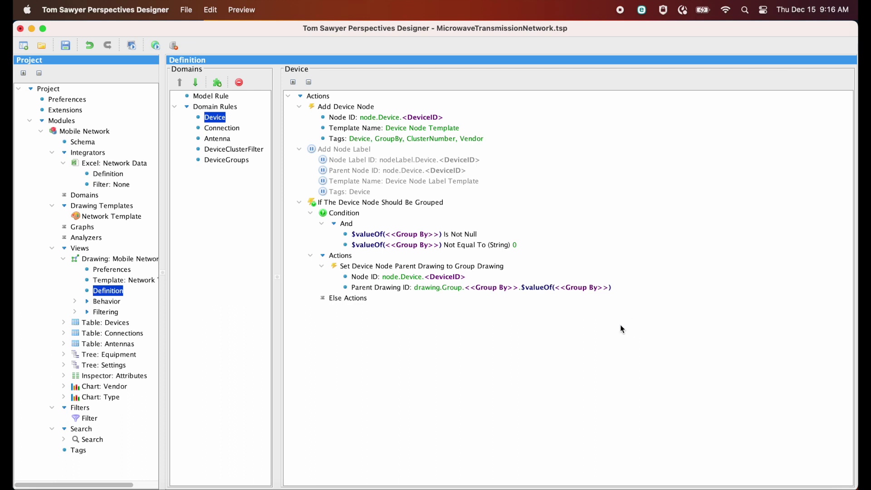
Expand Table: Devices to view its BTS, Antennas, Favorite, Cluster, Color and Vendor columns
left_click(64, 323)
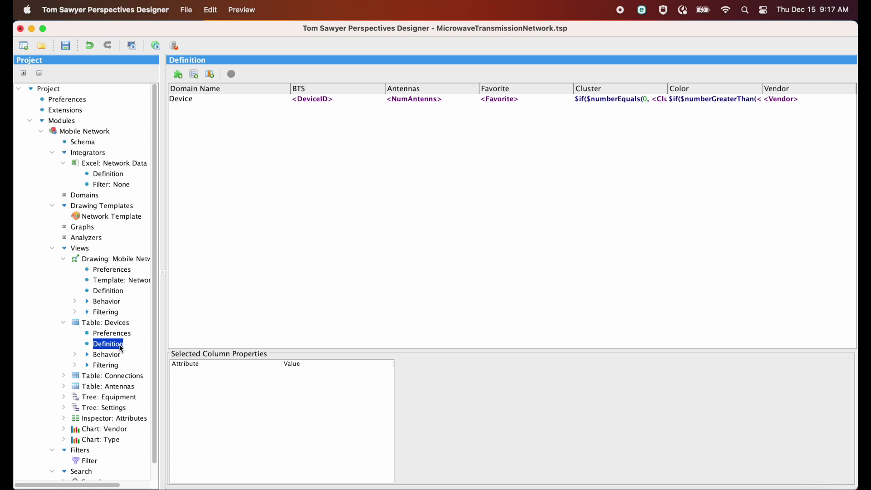
scroll(122, 349, "down", 1)
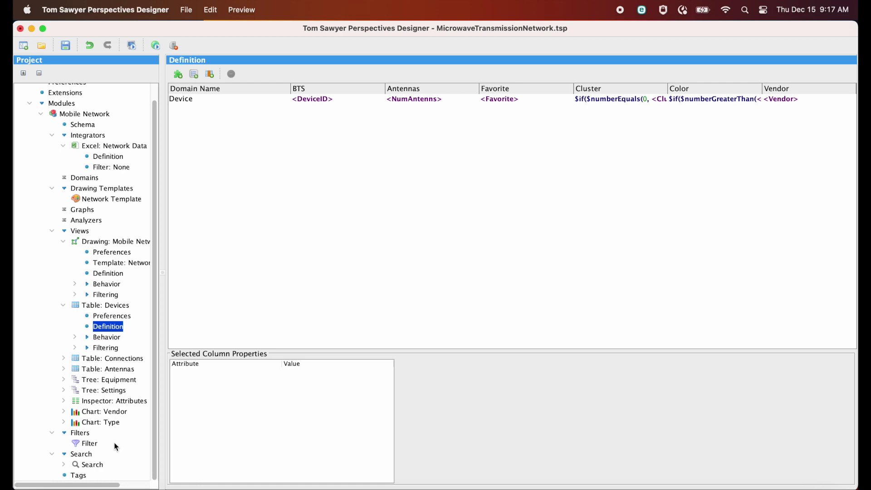
View the Filter's $lookupValue(DeviceClusterFilter) condition for Device, then close the filter editor
left_click(91, 444)
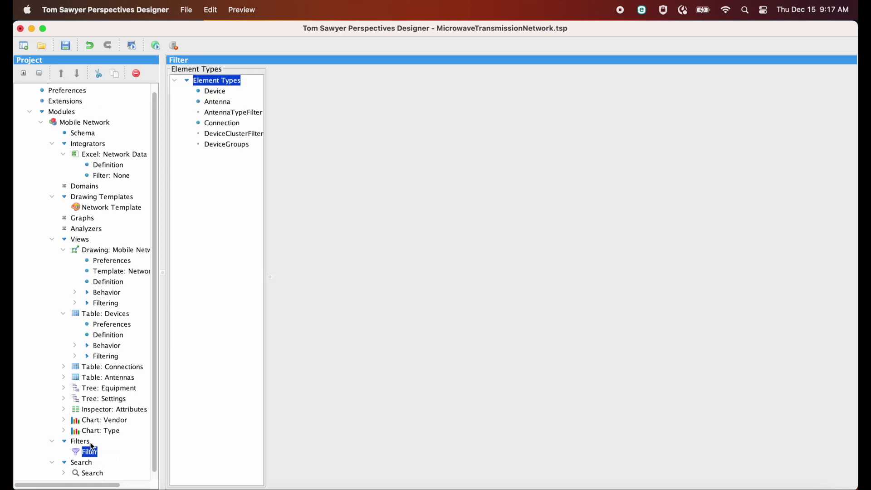
left_click(222, 93)
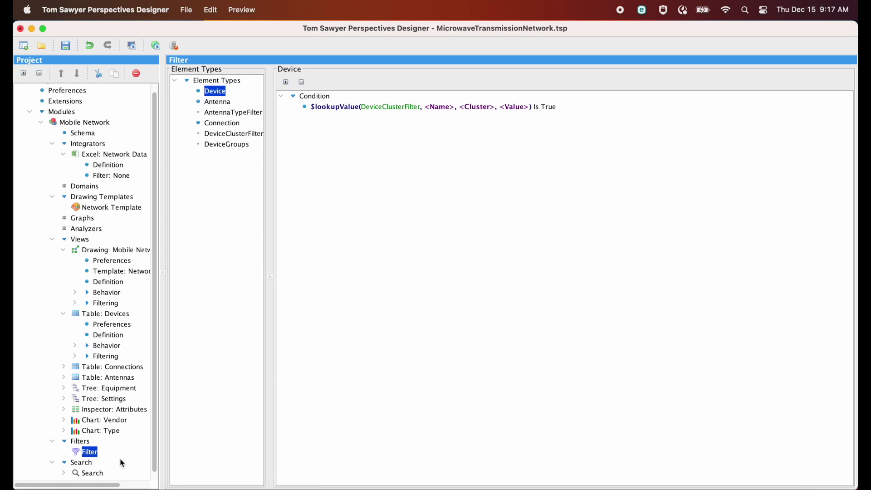
left_click(92, 473)
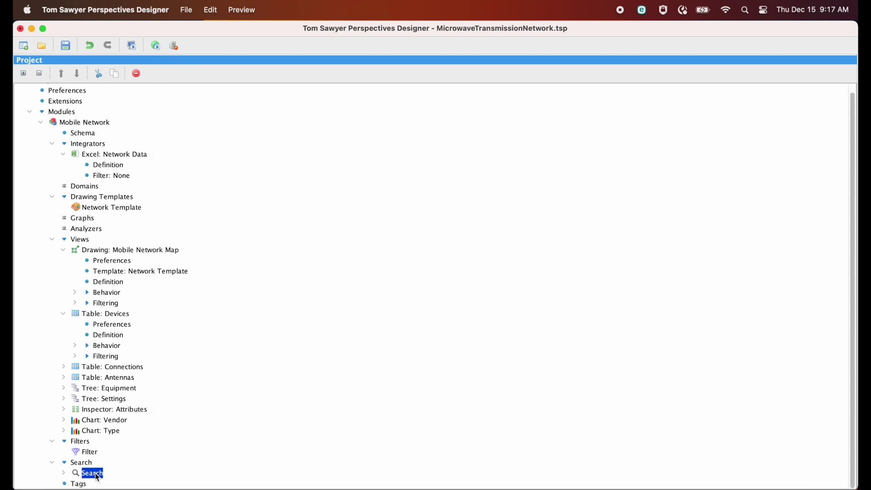
Open the Tags editor and scroll through its tags, from Global and Antenna down to Type and Vendor
left_click(76, 485)
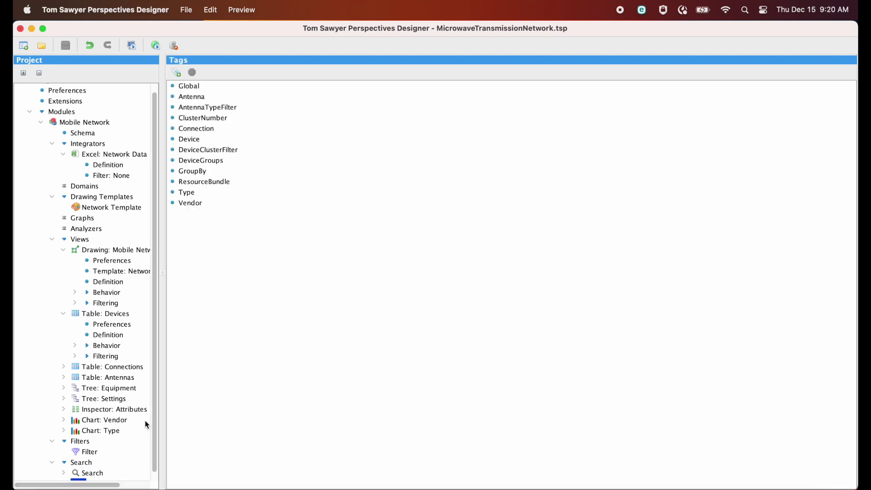
scroll(135, 432, "down", 1)
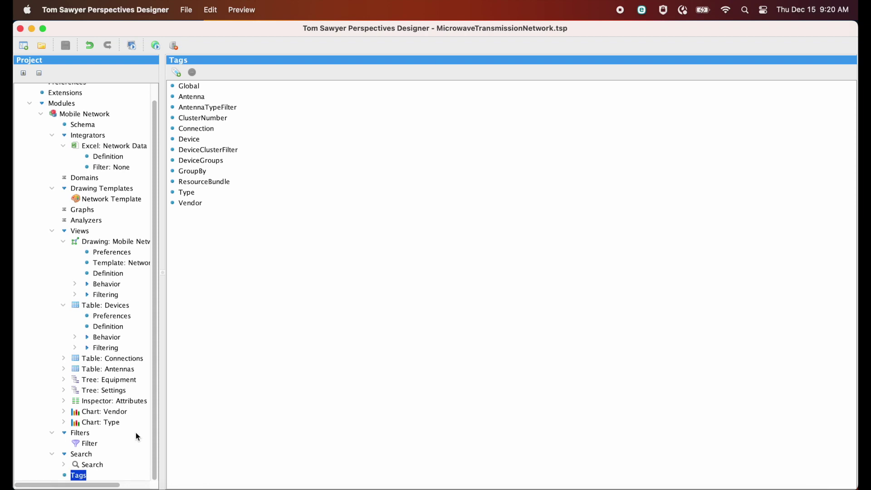